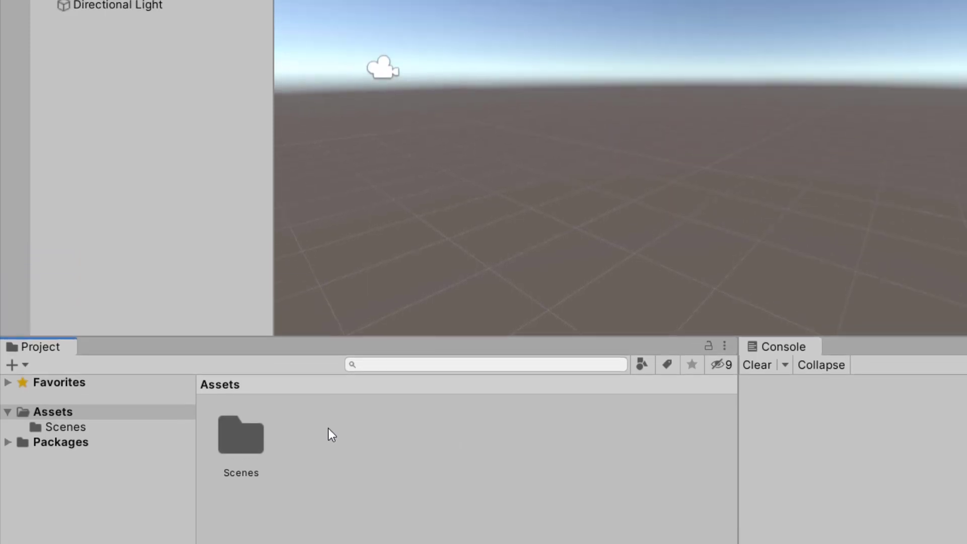
Create a folder named Materials inside Assets and open it.
right_click(331, 483)
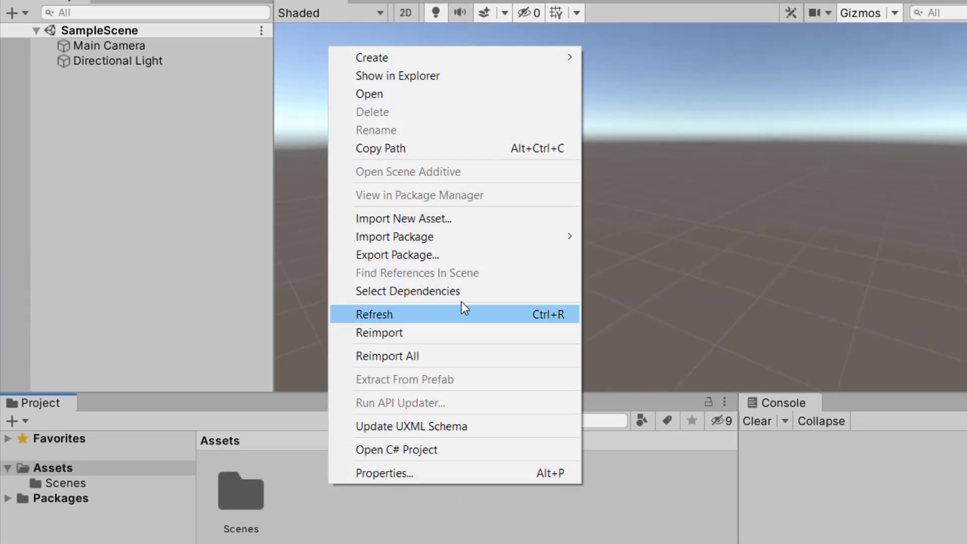
mouse_move(453, 58)
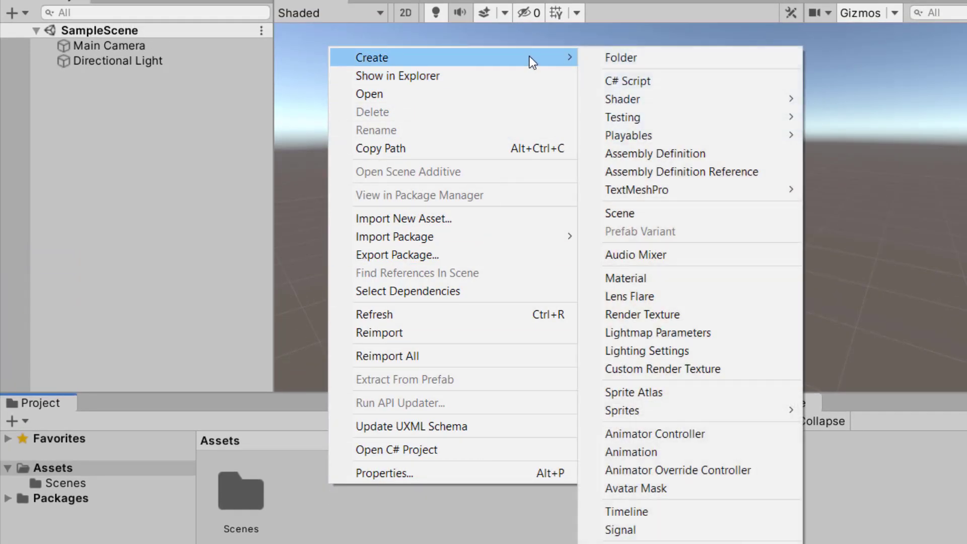
left_click(645, 56)
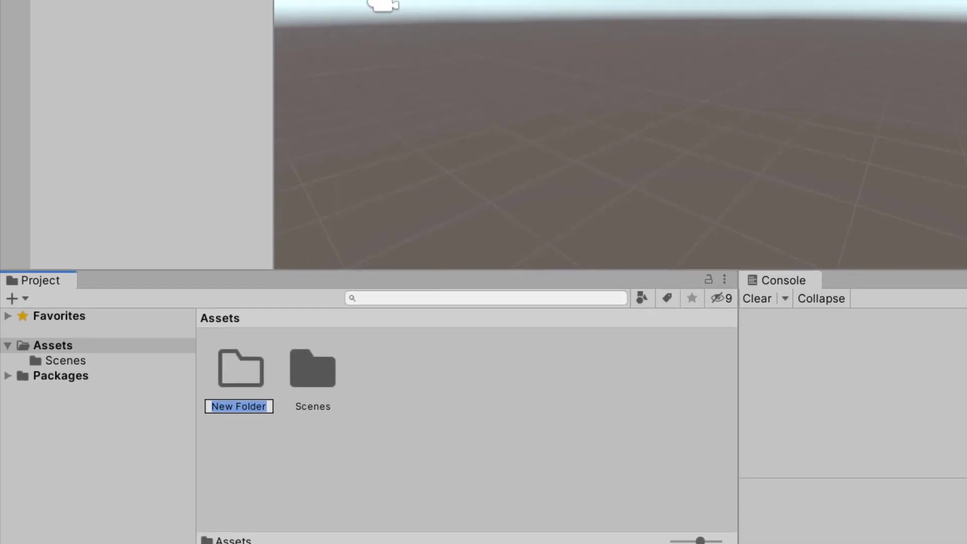
type("M")
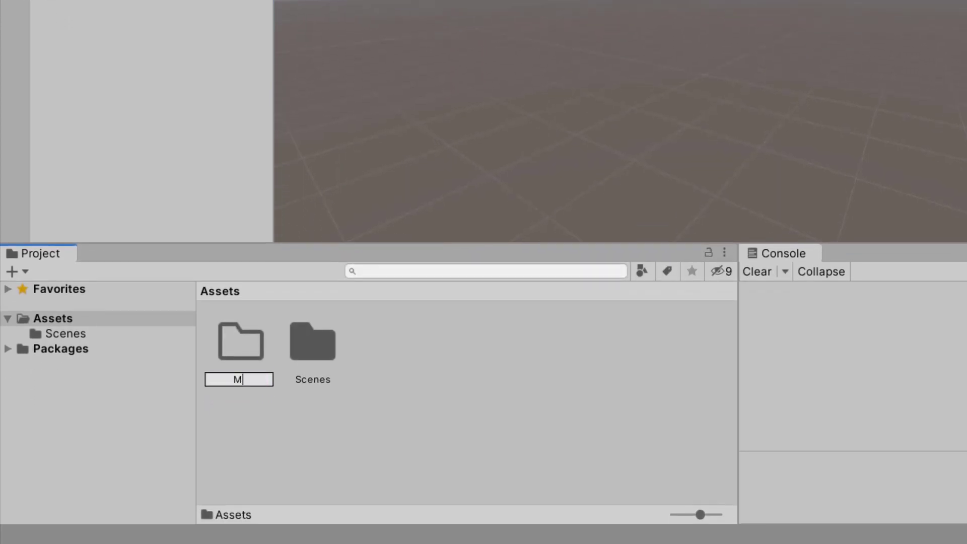
type("aterials")
key("Return")
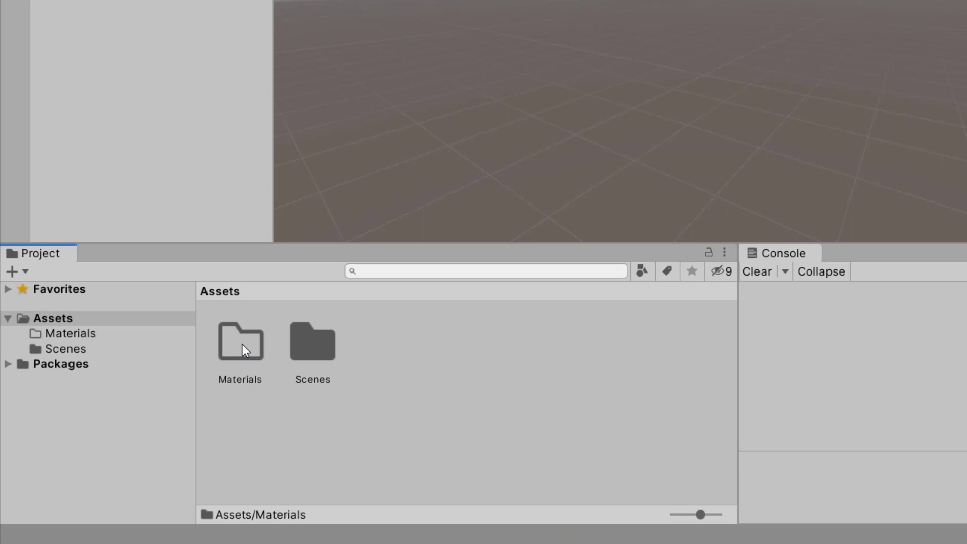
double_click(236, 342)
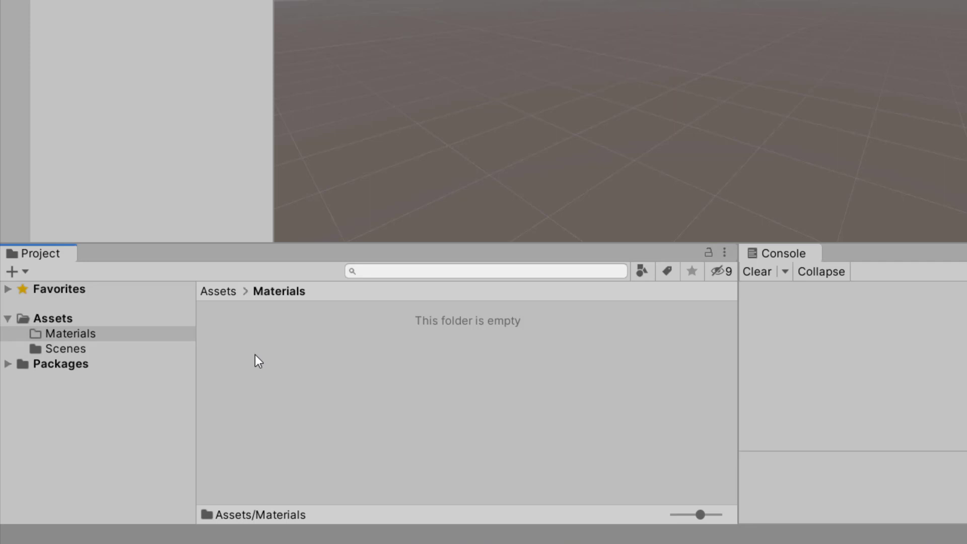
Create a new Standard material asset named MyMaterial in the Materials folder.
right_click(255, 354)
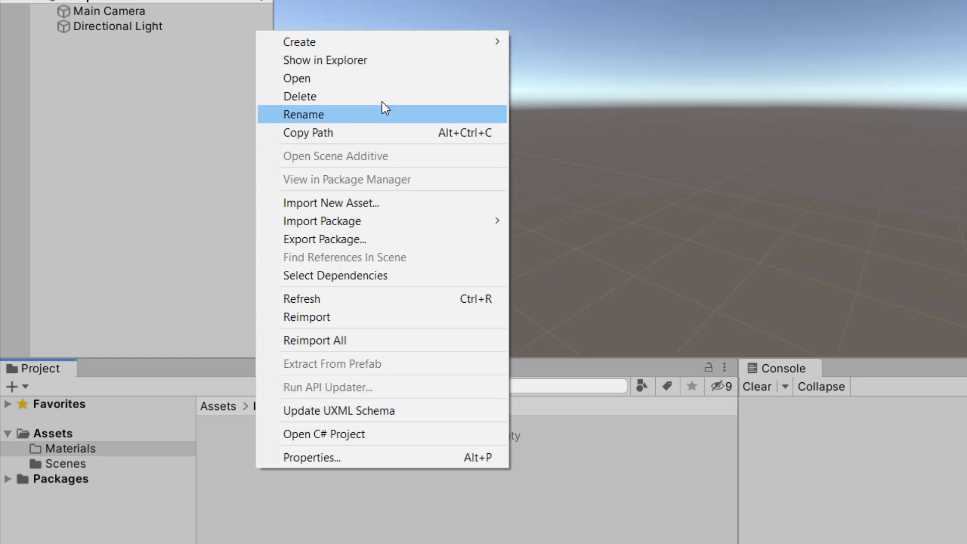
mouse_move(377, 42)
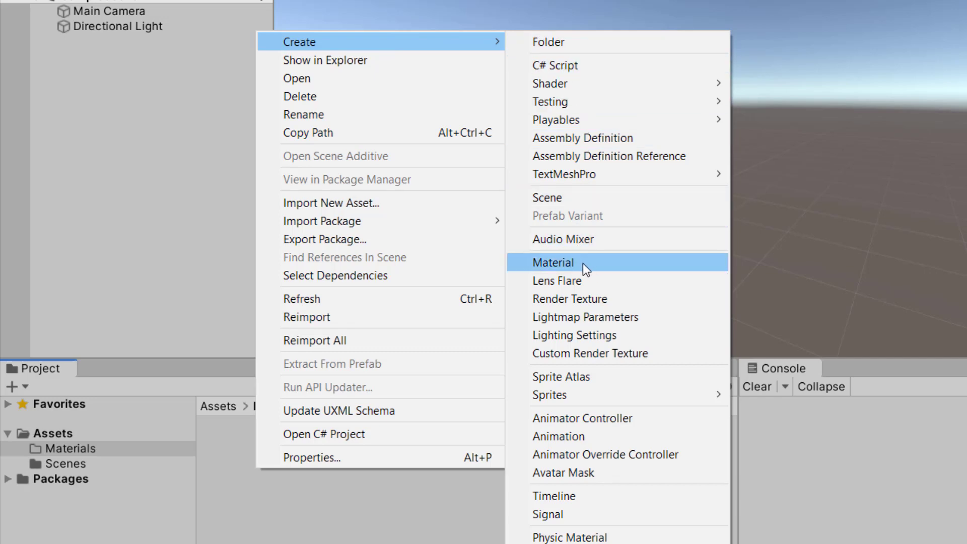
left_click(582, 263)
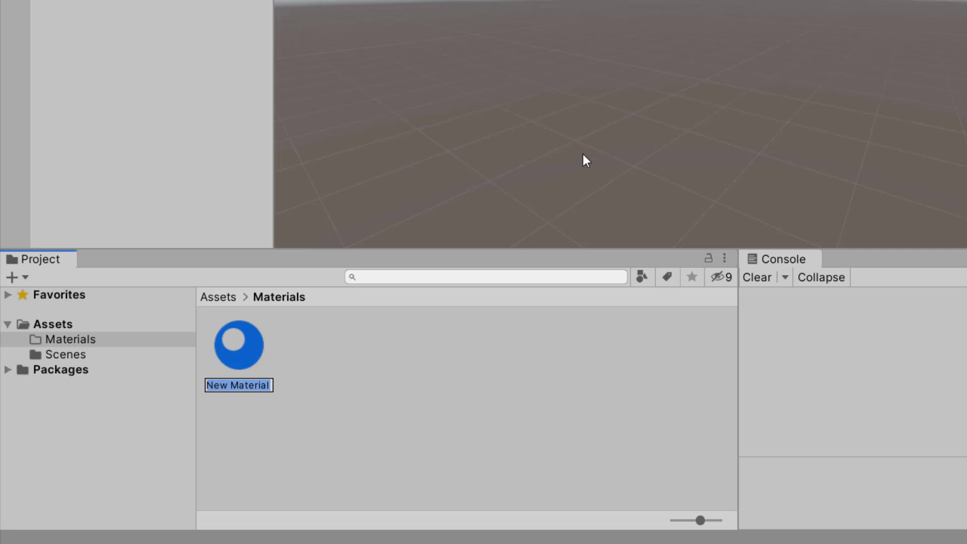
type("MyMaterial")
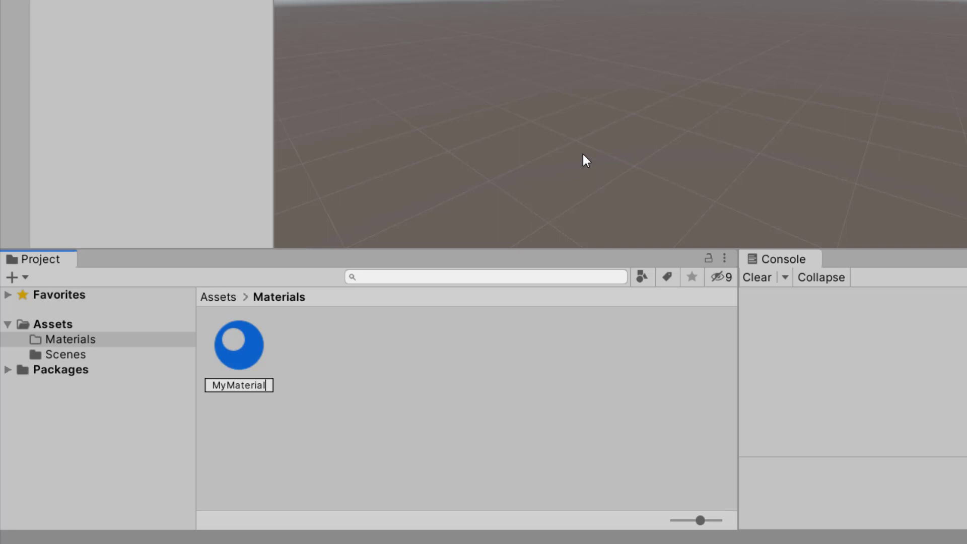
key("Return")
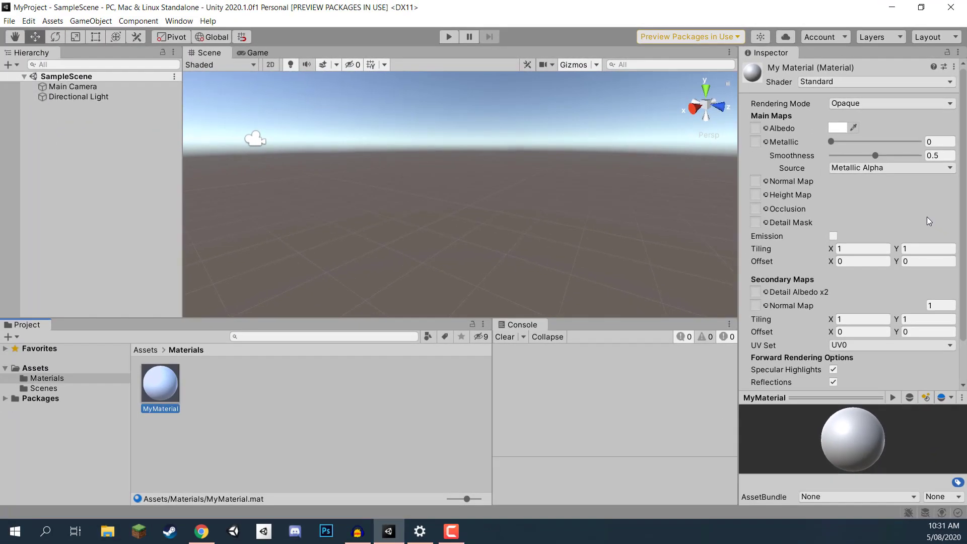
Add a 3D Sphere to the scene from the Hierarchy and select MyMaterial.
right_click(65, 129)
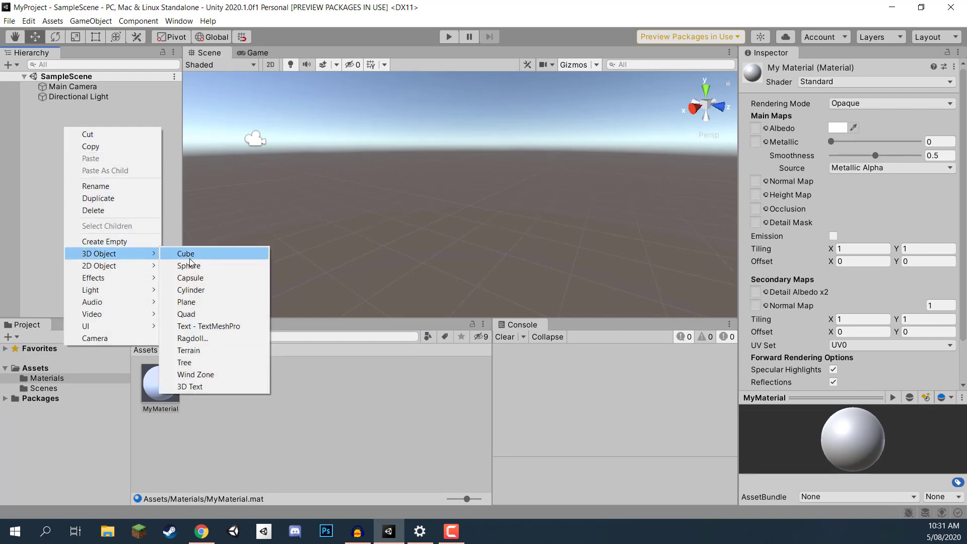
mouse_move(98, 253)
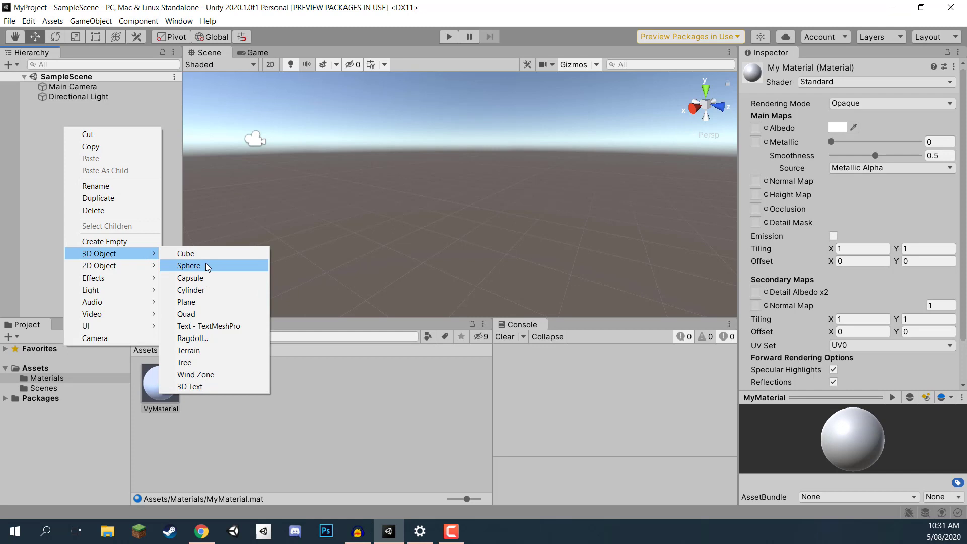
left_click(205, 266)
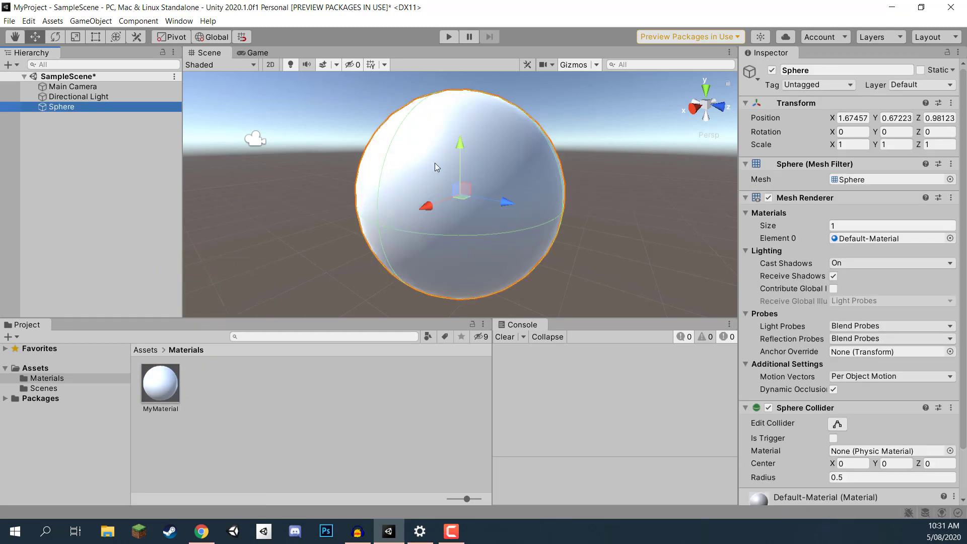
left_click(160, 387)
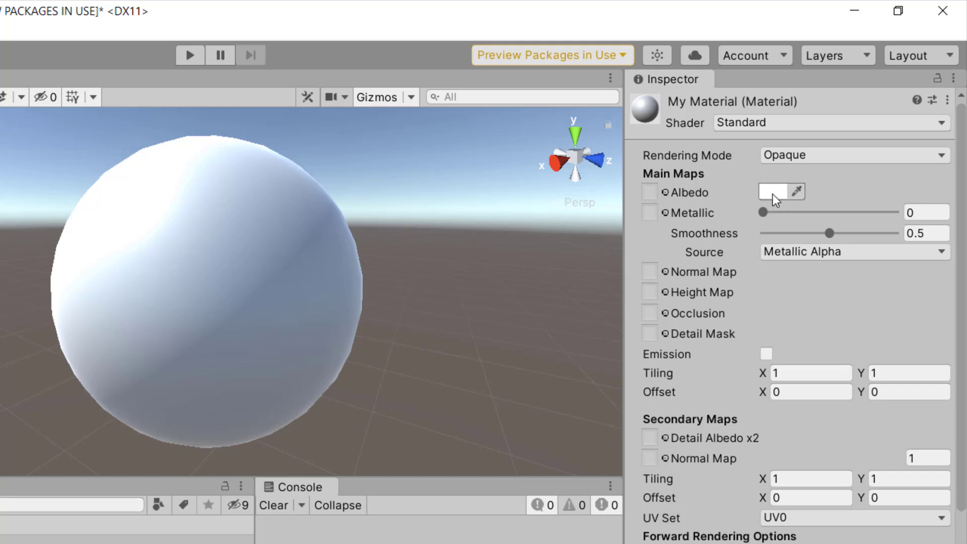
Set MyMaterial's Albedo colour to pure red (FF0000) in the Color picker.
left_click(772, 194)
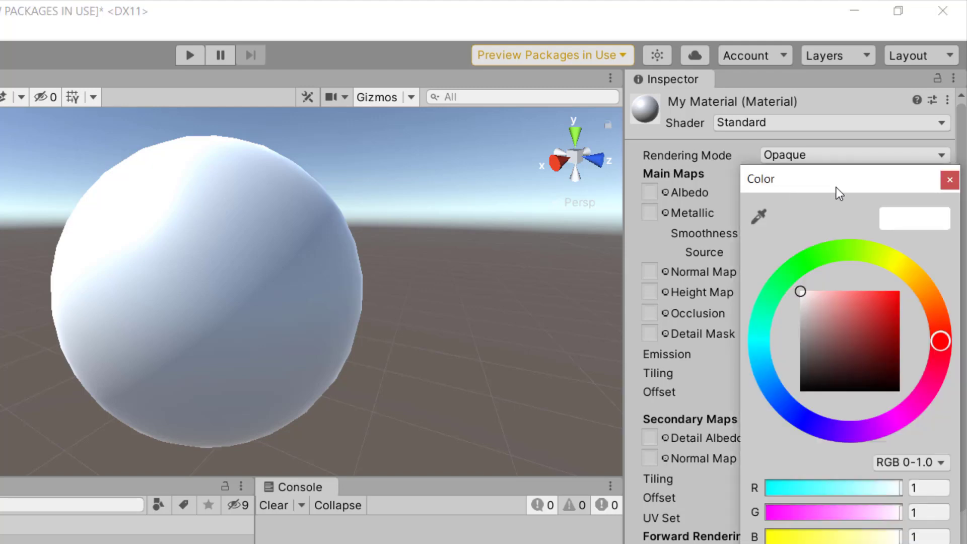
left_click_drag(836, 187, 453, 142)
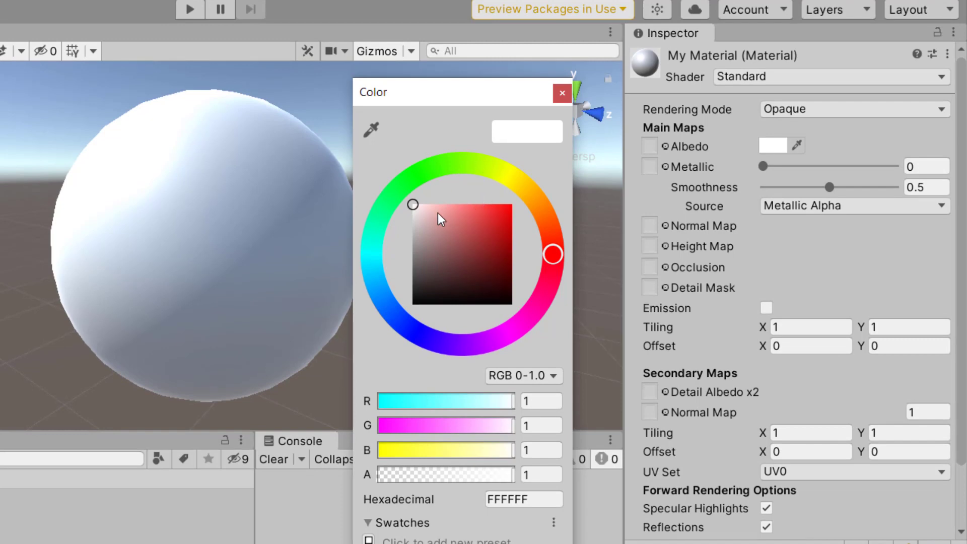
left_click_drag(414, 205, 521, 201)
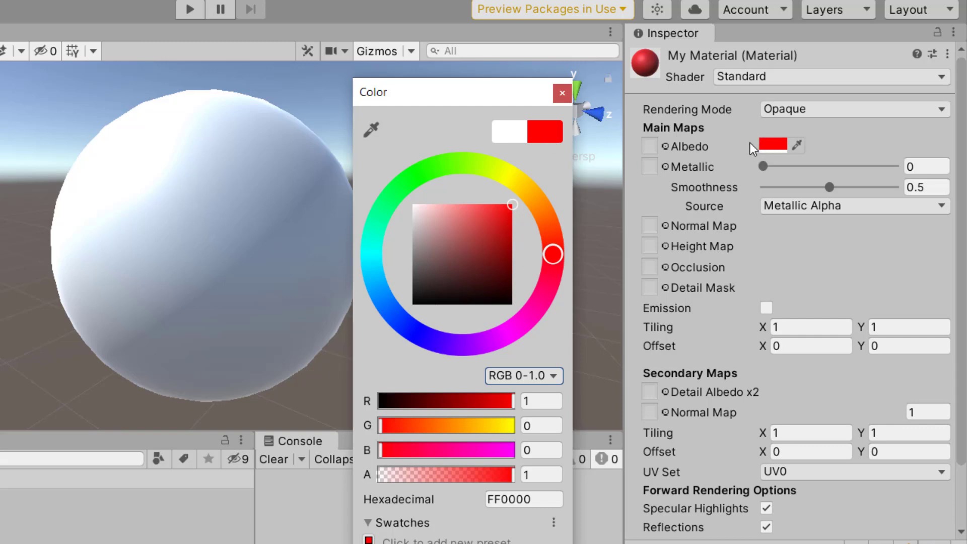
left_click(562, 93)
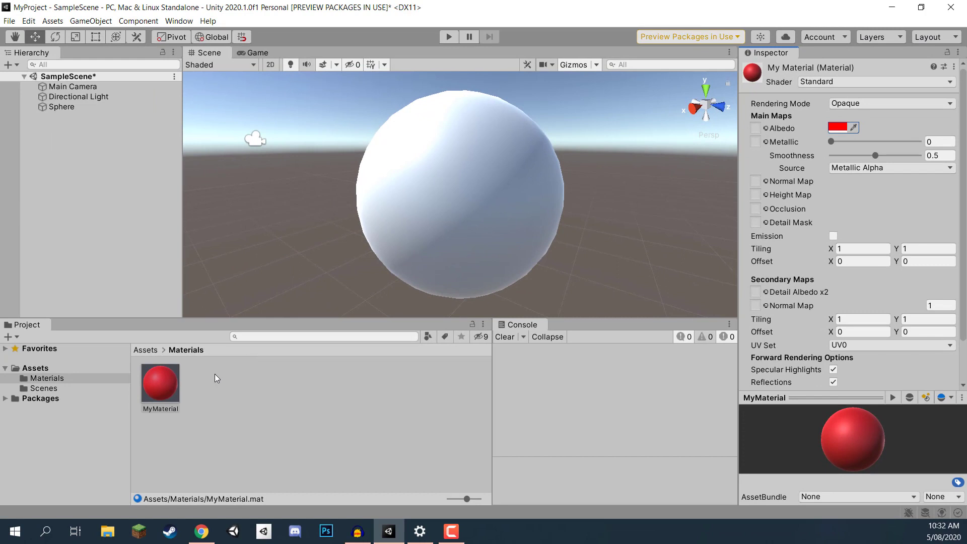
Apply MyMaterial to the sphere so it renders red, then reselect the material.
left_click(160, 384)
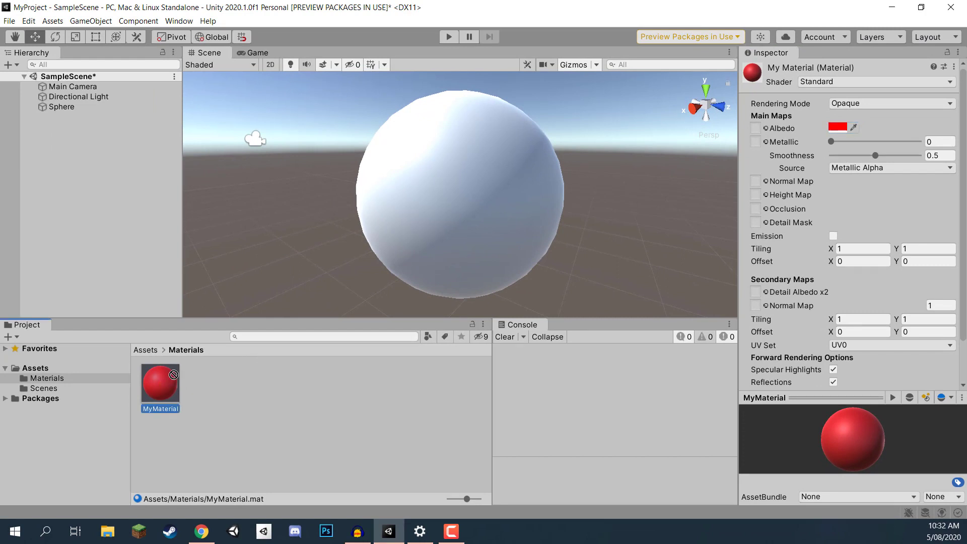
left_click_drag(172, 374, 398, 228)
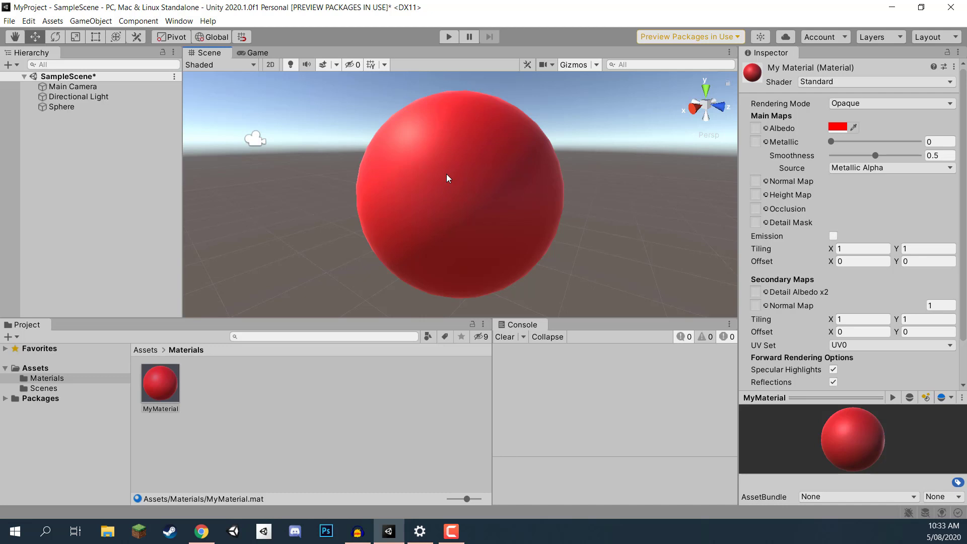
left_click(163, 381)
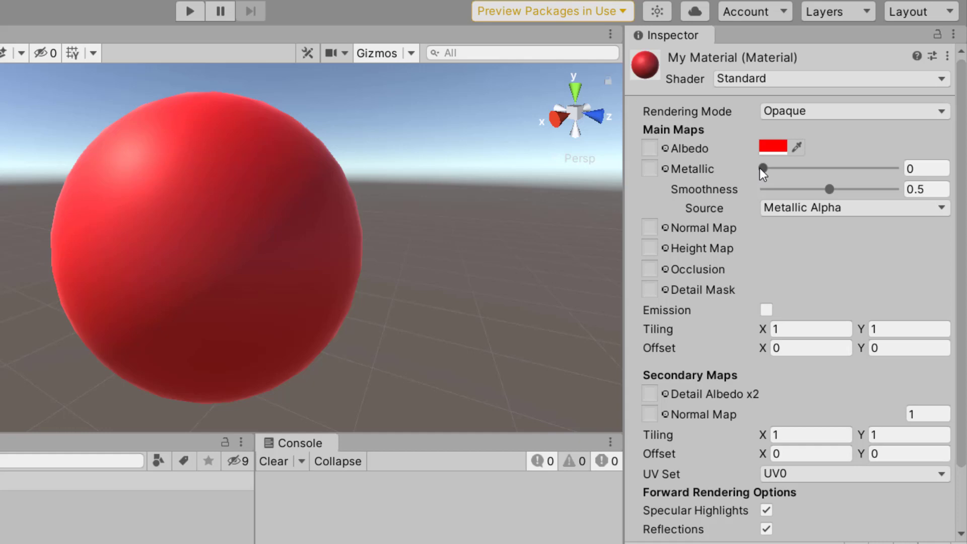
mouse_move(761, 168)
left_mouse_down()
mouse_move(900, 165)
mouse_move(713, 162)
mouse_move(895, 168)
left_mouse_up()
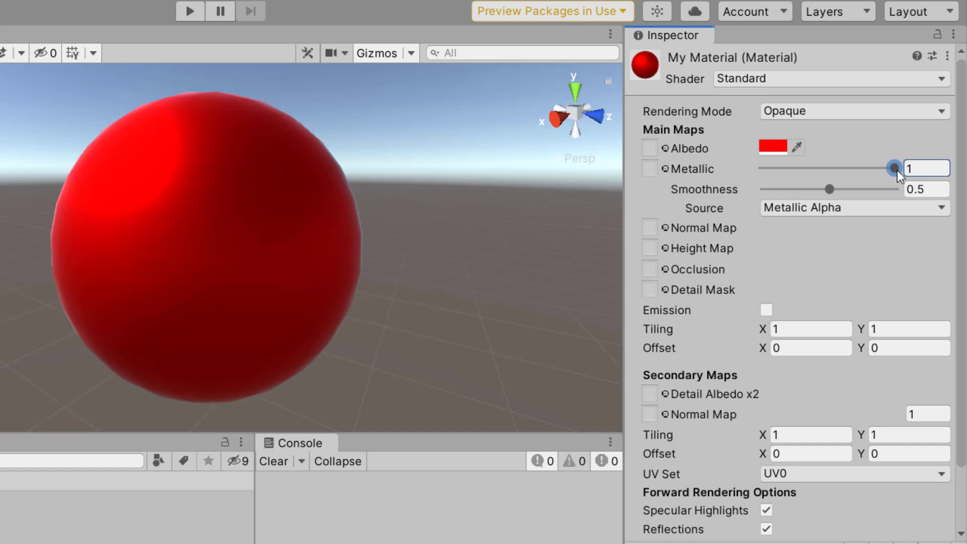
left_click_drag(895, 168, 741, 164)
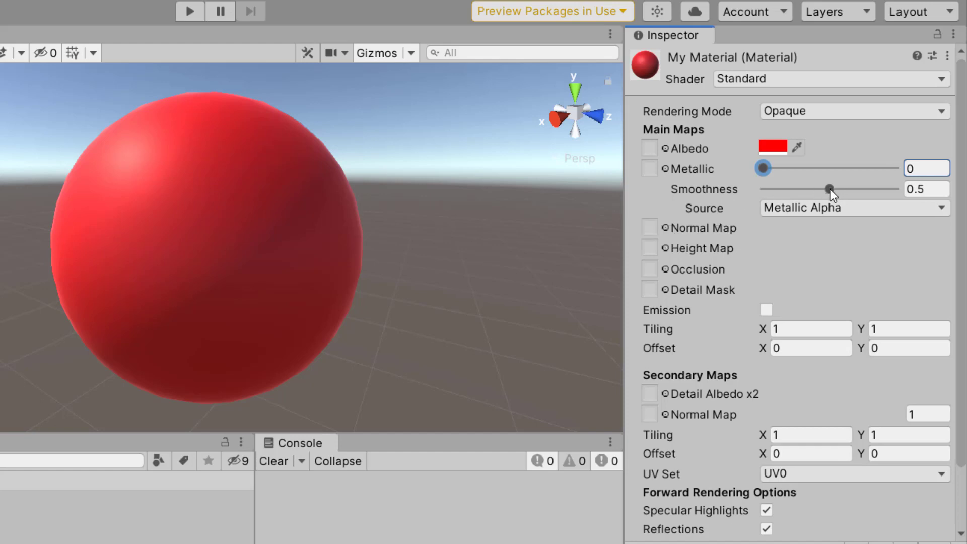
Try various Smoothness and Metallic values, finishing at Metallic 0 and Smoothness 0.479.
left_click_drag(829, 189, 752, 196)
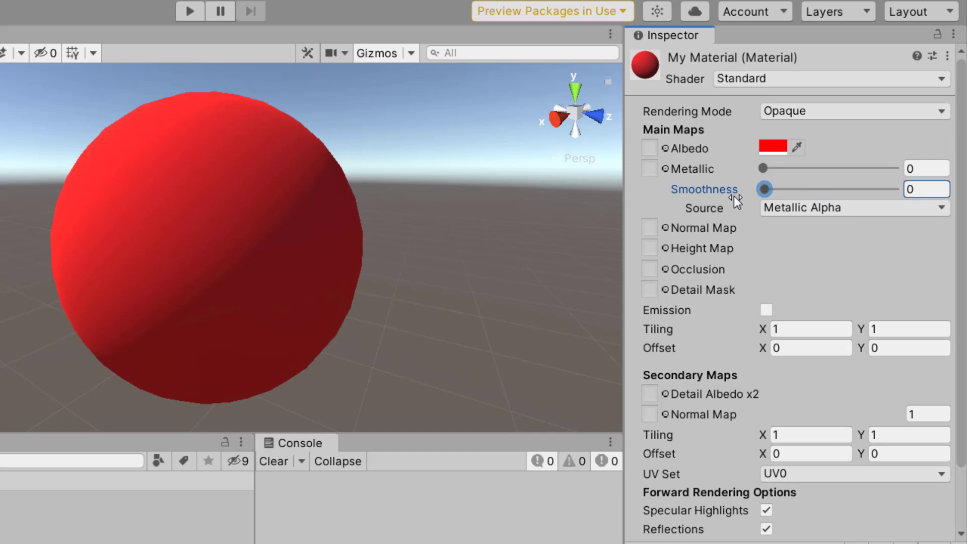
left_click_drag(763, 189, 899, 189)
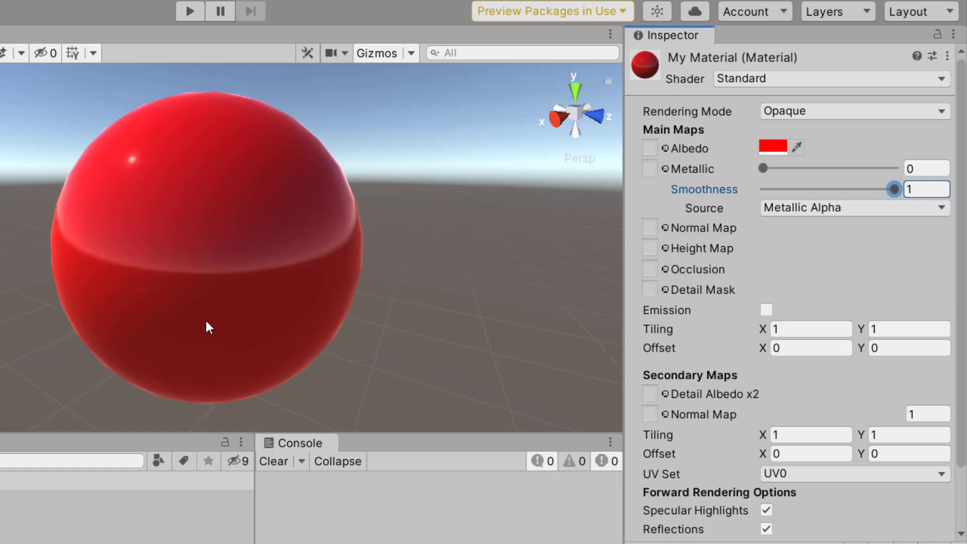
mouse_move(179, 283)
left_mouse_down("alt")
mouse_move(406, 197)
mouse_move(161, 260)
left_mouse_up("alt")
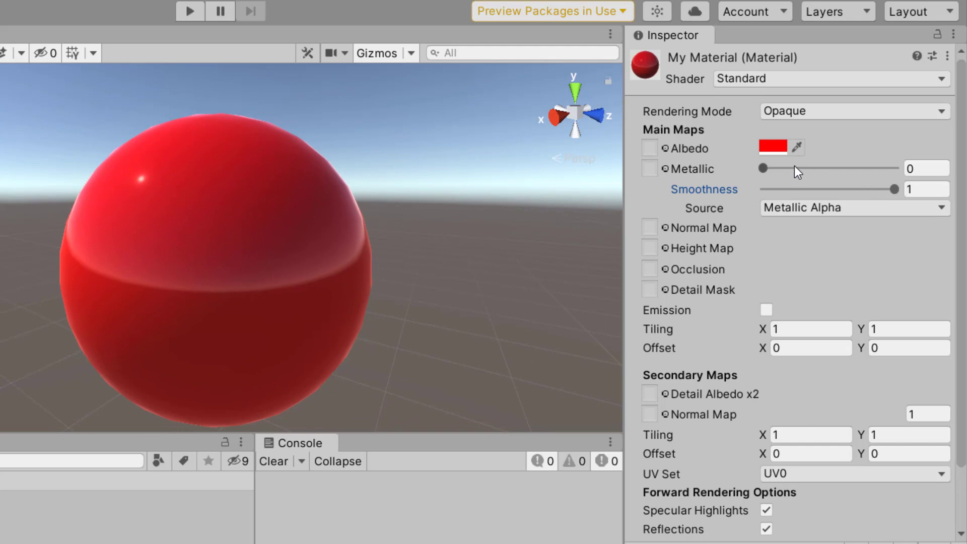
left_click_drag(763, 168, 930, 168)
left_click_drag(371, 249, 279, 272, "alt")
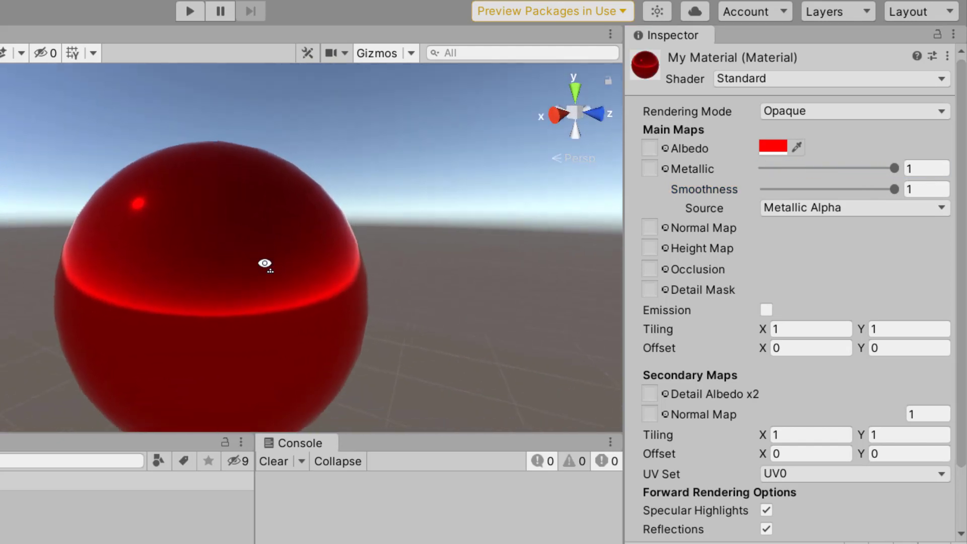
left_click_drag(894, 168, 730, 167)
mouse_move(893, 189)
left_mouse_down()
mouse_move(821, 191)
mouse_move(826, 185)
left_mouse_up()
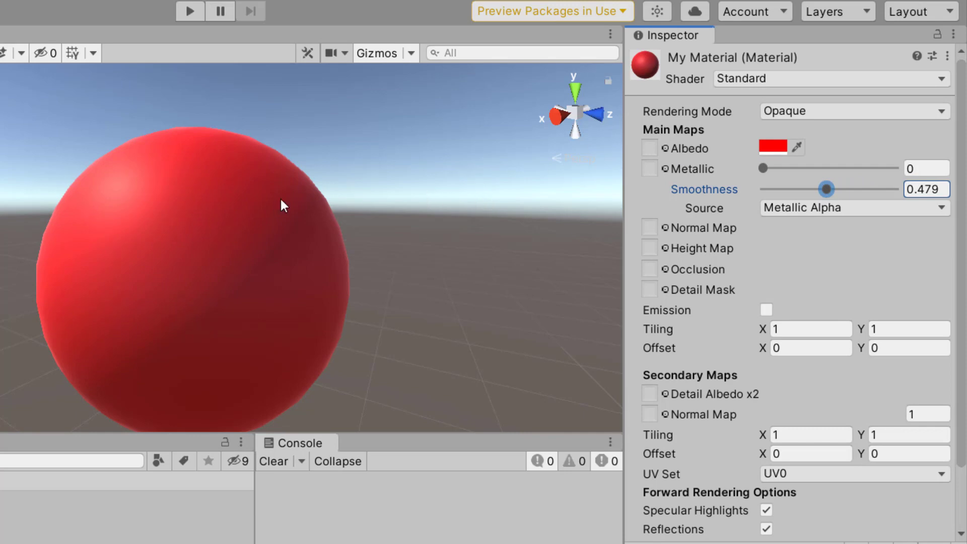
left_click_drag(281, 205, 267, 185, "alt")
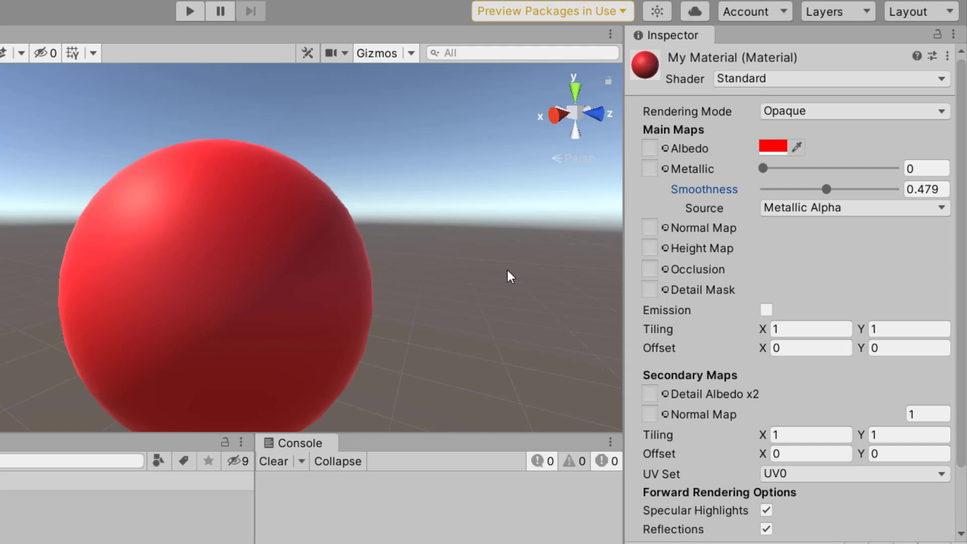
Assign the Default-Checker-Gray texture to MyMaterial's Albedo map.
left_click(665, 148)
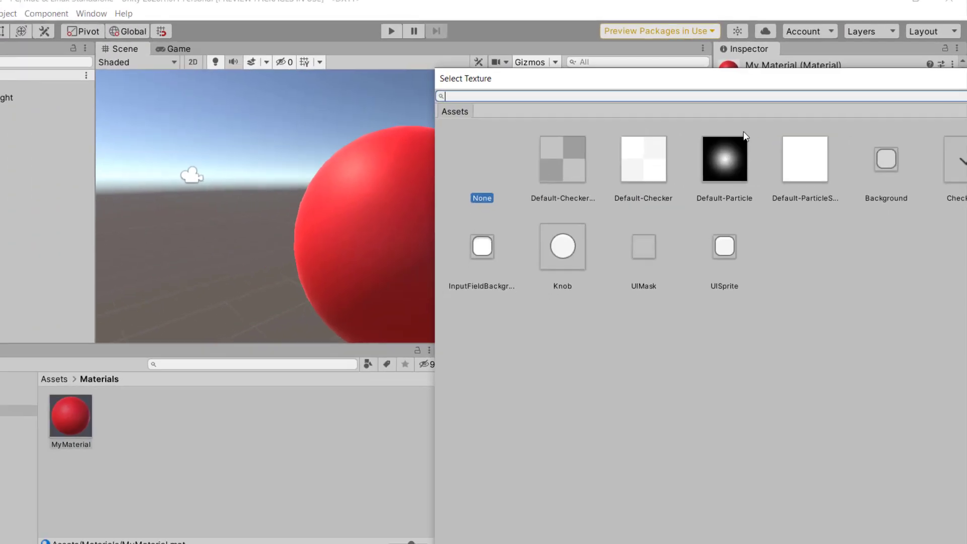
left_click_drag(812, 79, 260, 31)
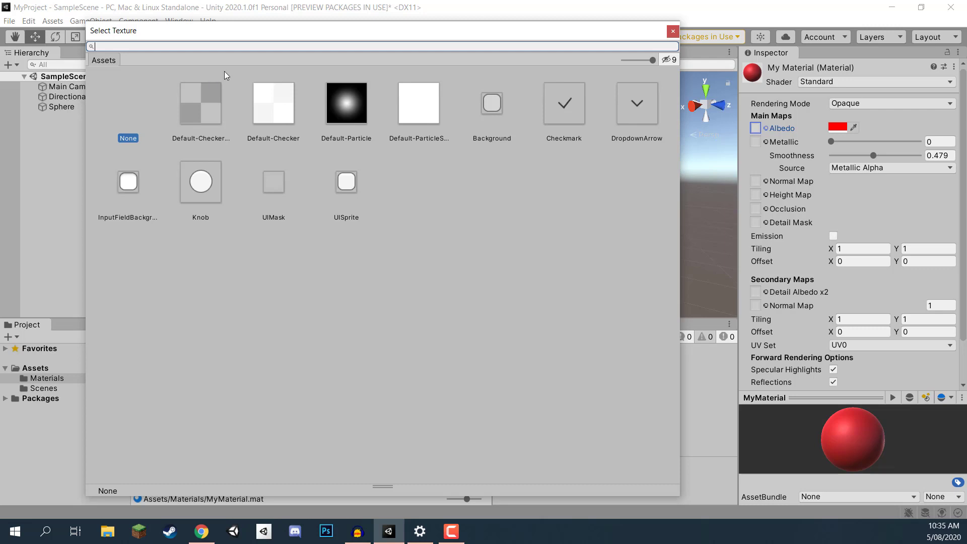
left_click(196, 107)
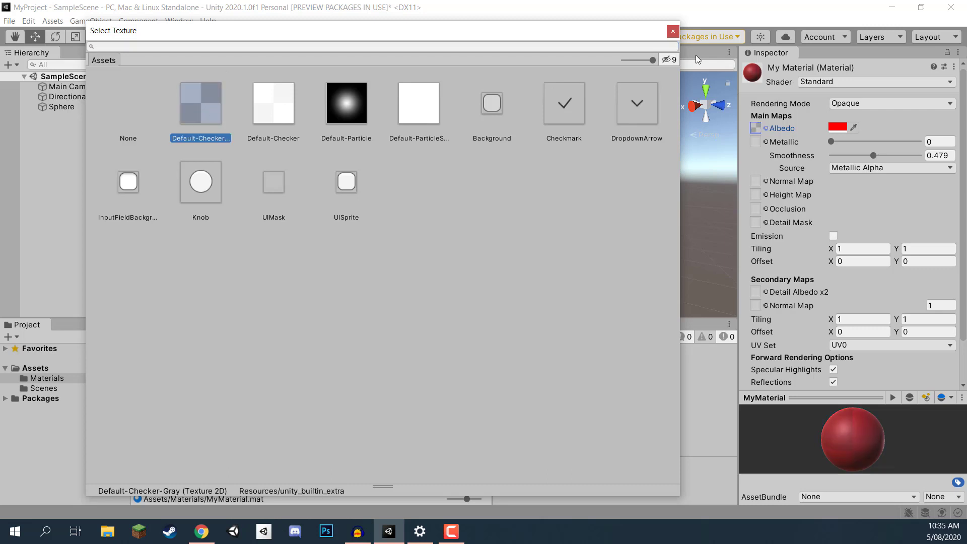
left_click(673, 31)
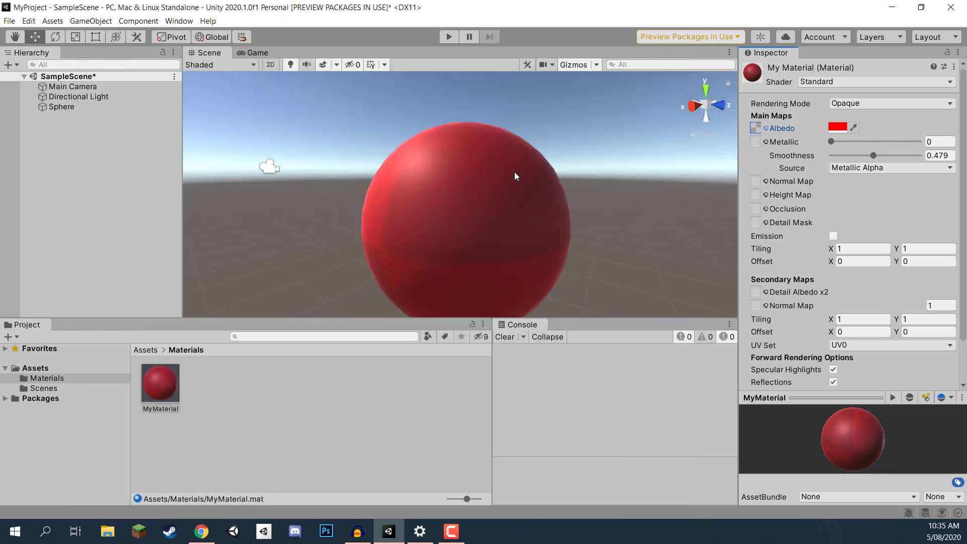
right_click_drag(482, 192, 608, 196)
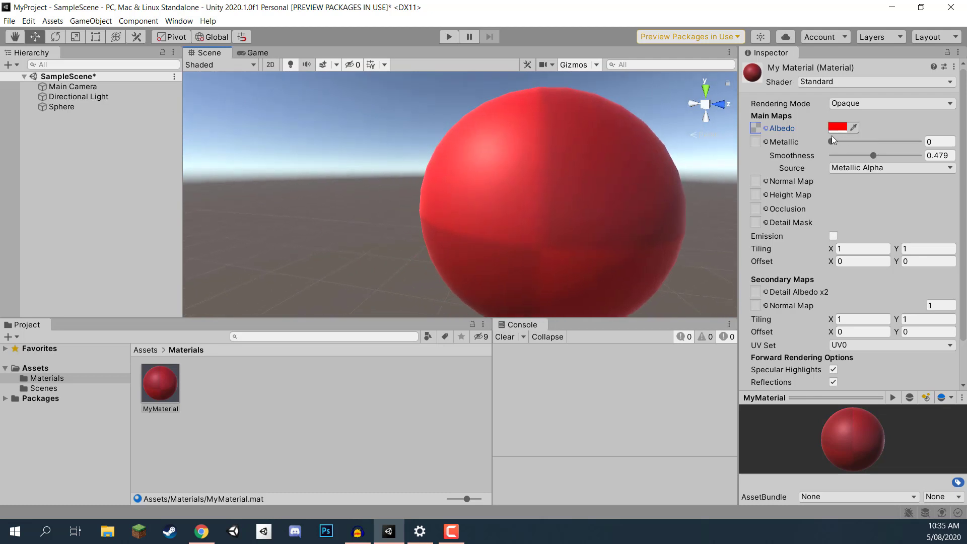
Change MyMaterial's Albedo colour from red to white (FFFFFF).
left_click(838, 127)
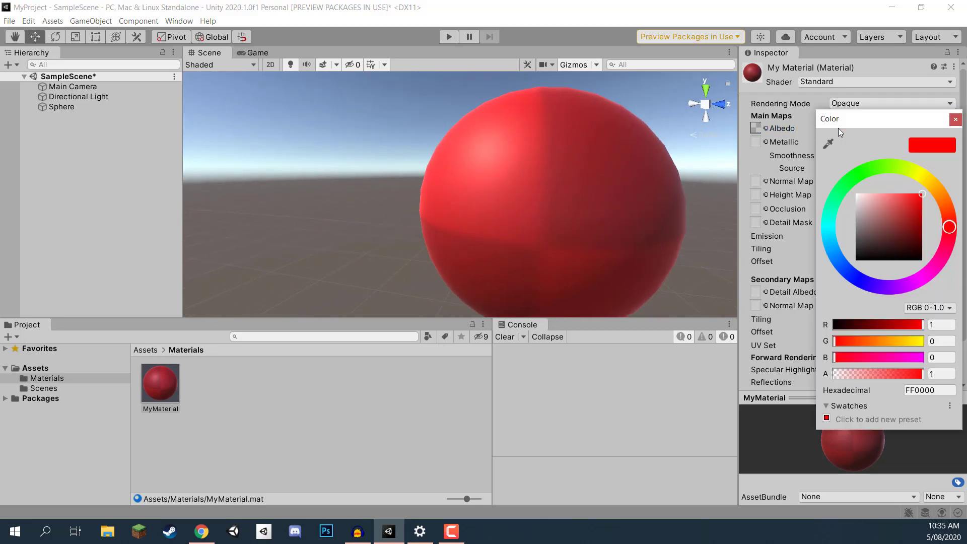
left_click(858, 198)
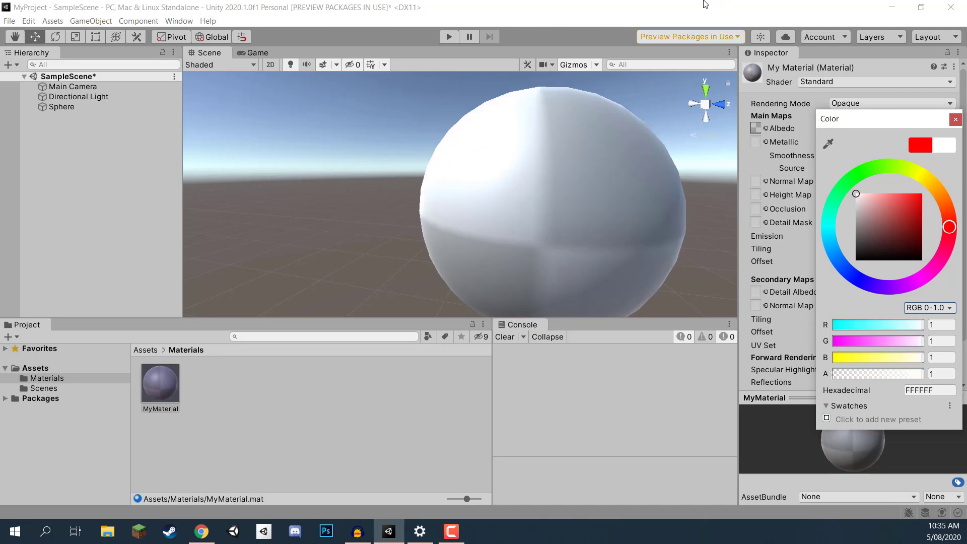
left_click(955, 118)
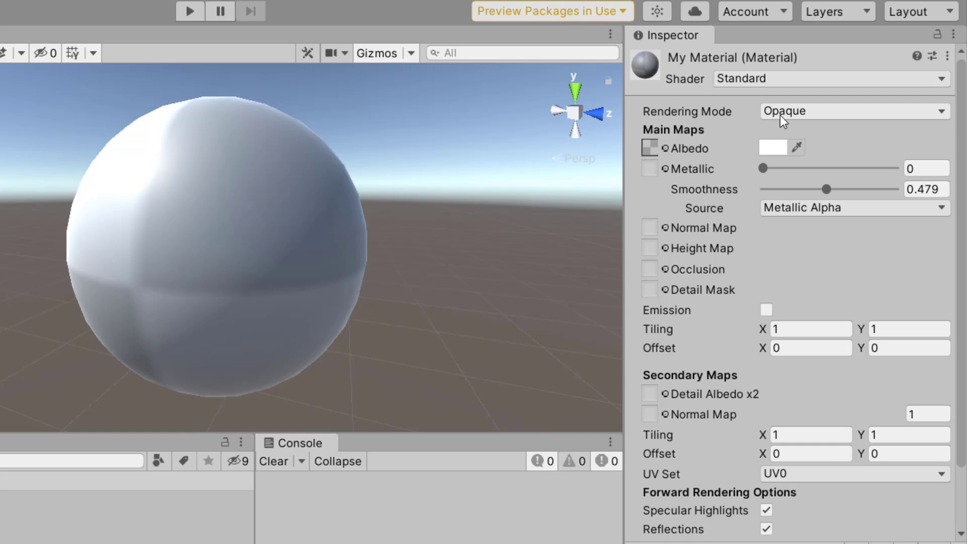
Change MyMaterial's Rendering Mode from Opaque to Transparent in the Inspector.
left_click(815, 115)
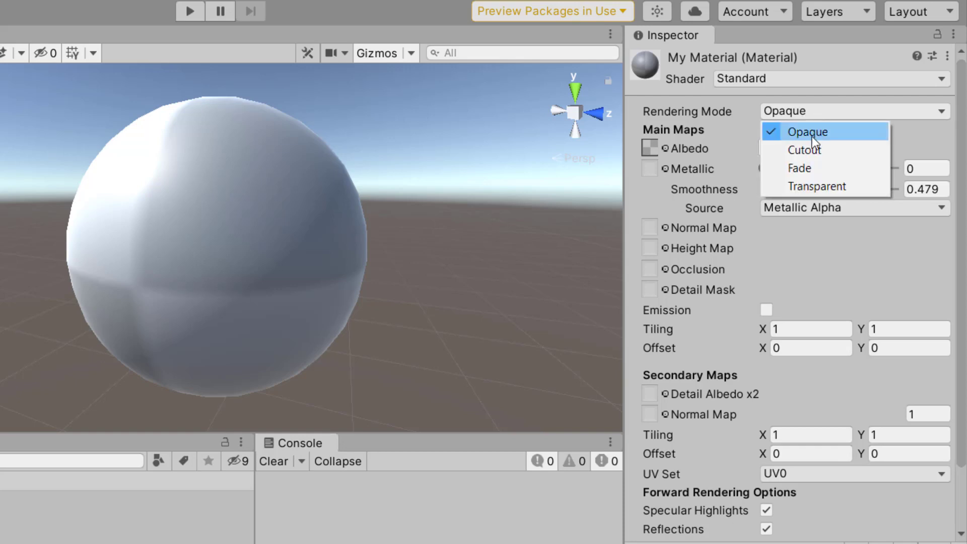
left_click(814, 186)
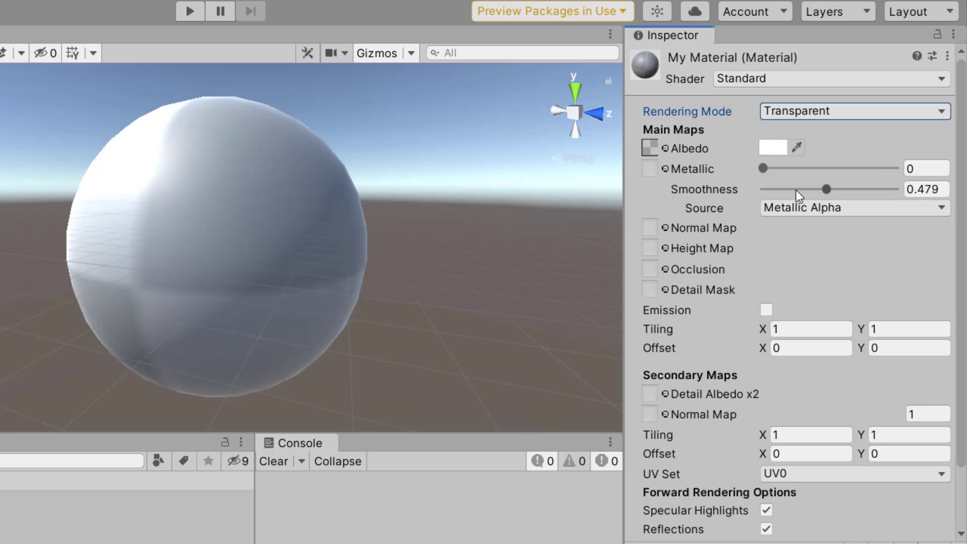
Lower the Albedo colour's alpha so the white sphere shows the ground and sky through it.
left_click(767, 148)
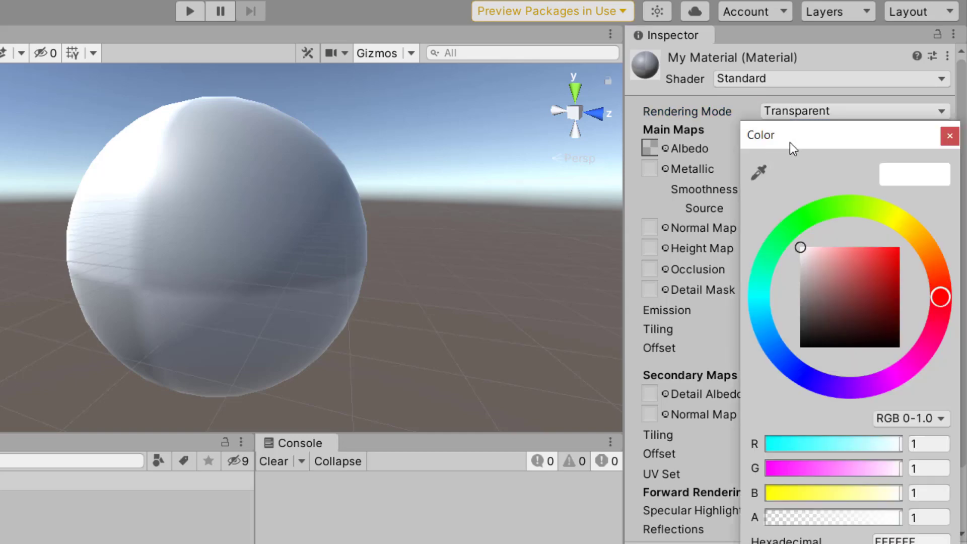
left_click_drag(789, 142, 612, 61)
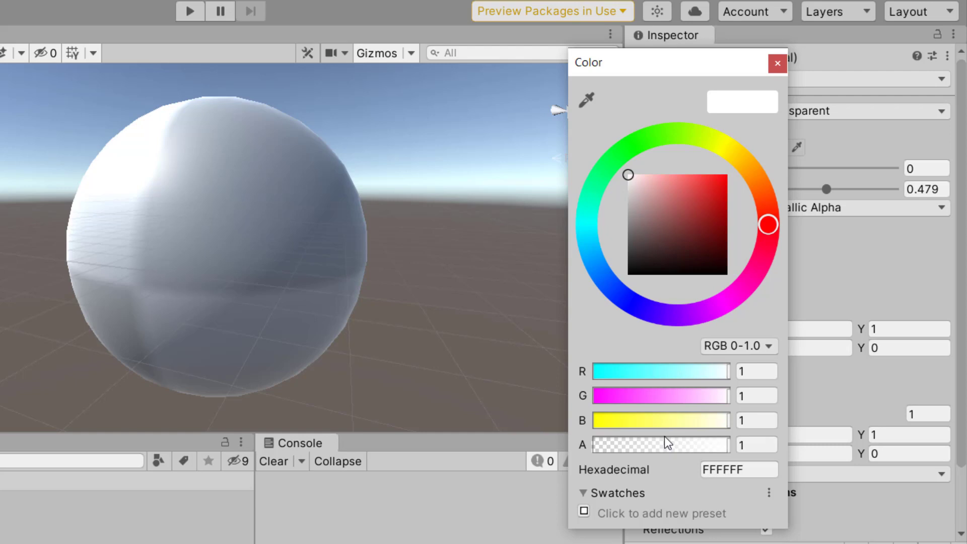
mouse_move(727, 445)
left_mouse_down()
mouse_move(633, 431)
mouse_move(659, 438)
left_mouse_up()
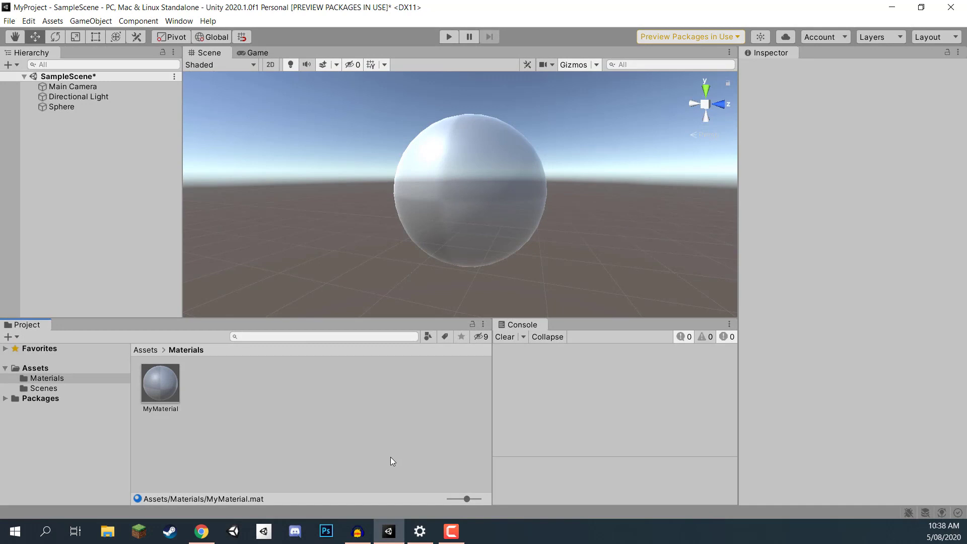
Create a new material in the Materials folder and name it GreenCar.
right_click(208, 377)
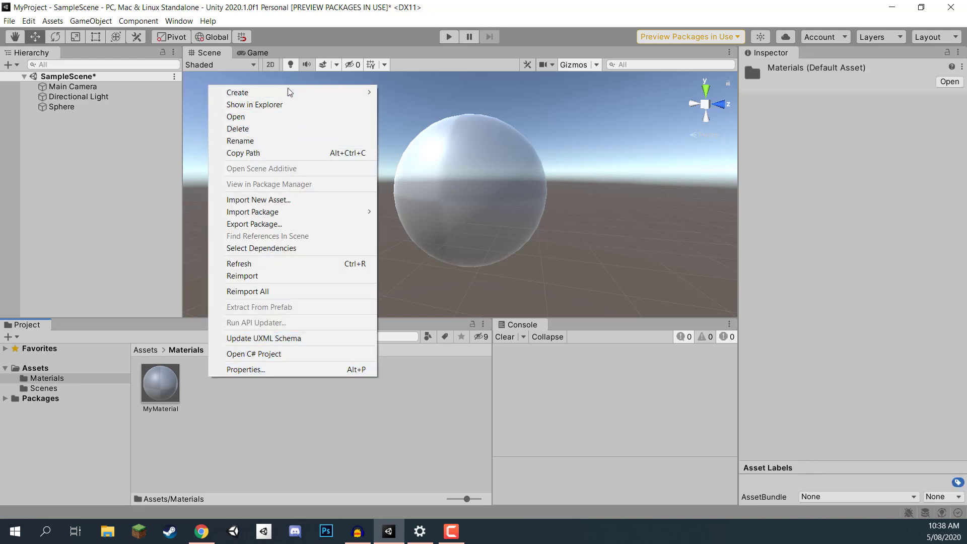
mouse_move(237, 93)
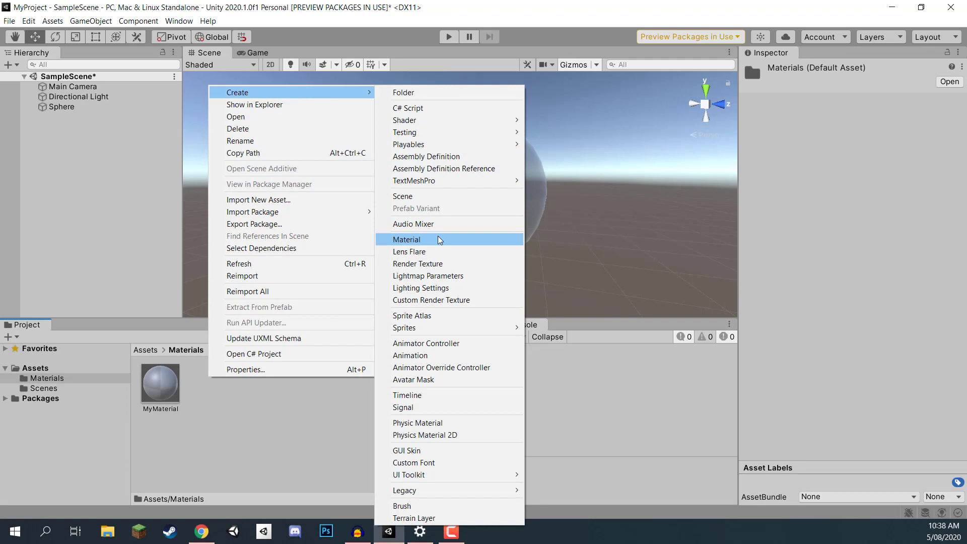
left_click(437, 239)
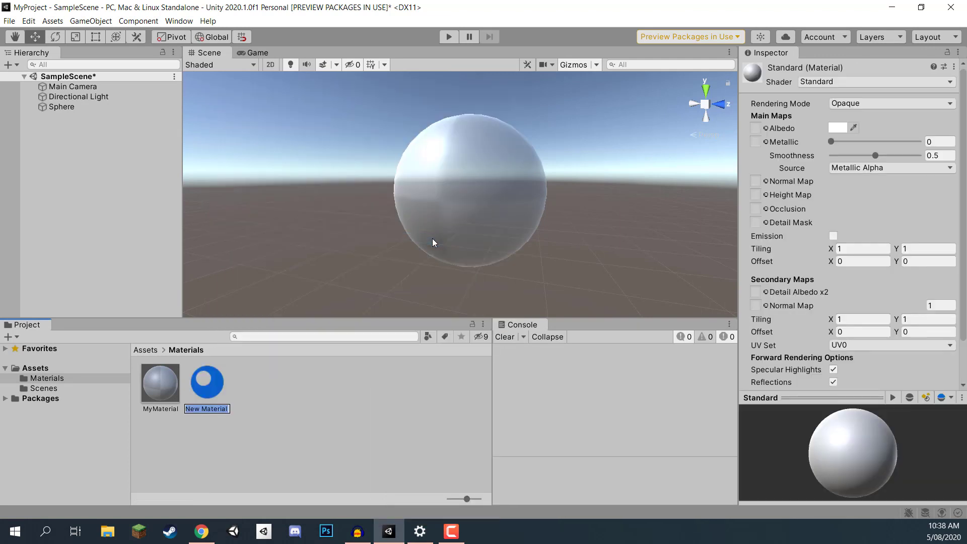
type("GreenCar")
key("Return")
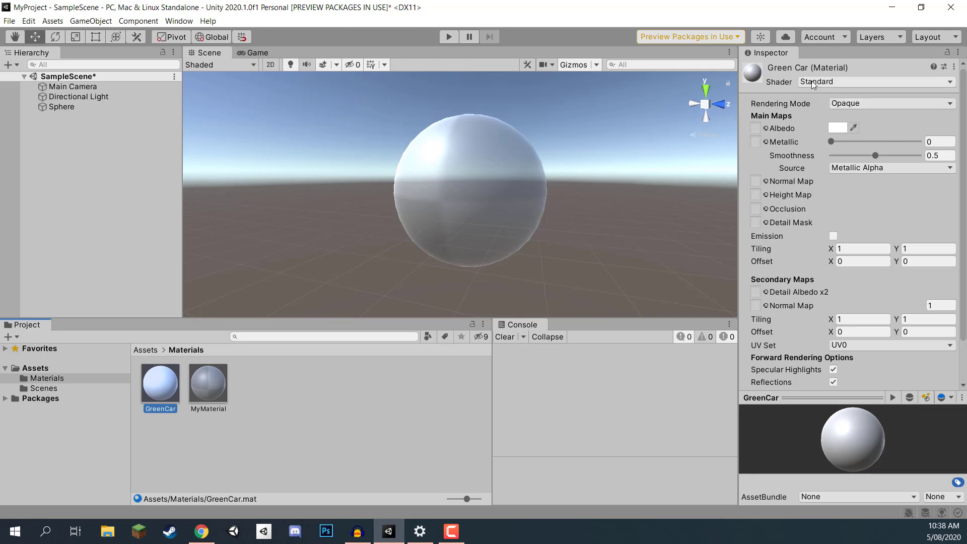
Give GreenCar a bright green albedo with Metallic 1 and Smoothness 1.
left_click(838, 129)
left_click(857, 178)
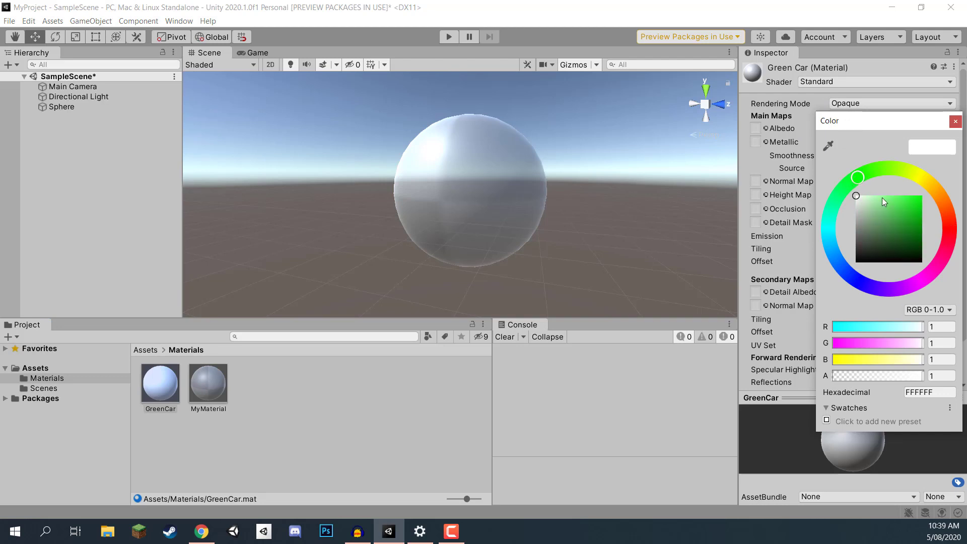
left_click_drag(882, 197, 934, 186)
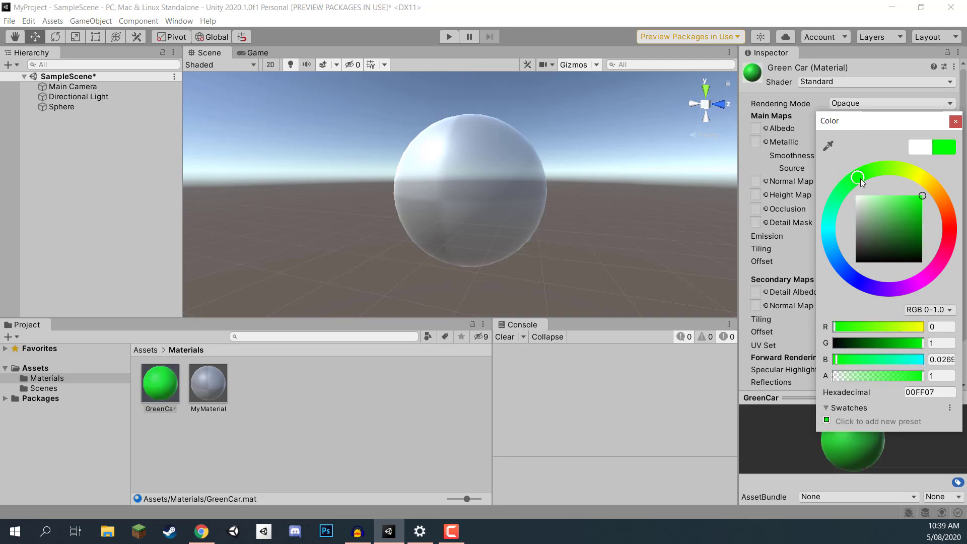
left_click_drag(860, 178, 857, 175)
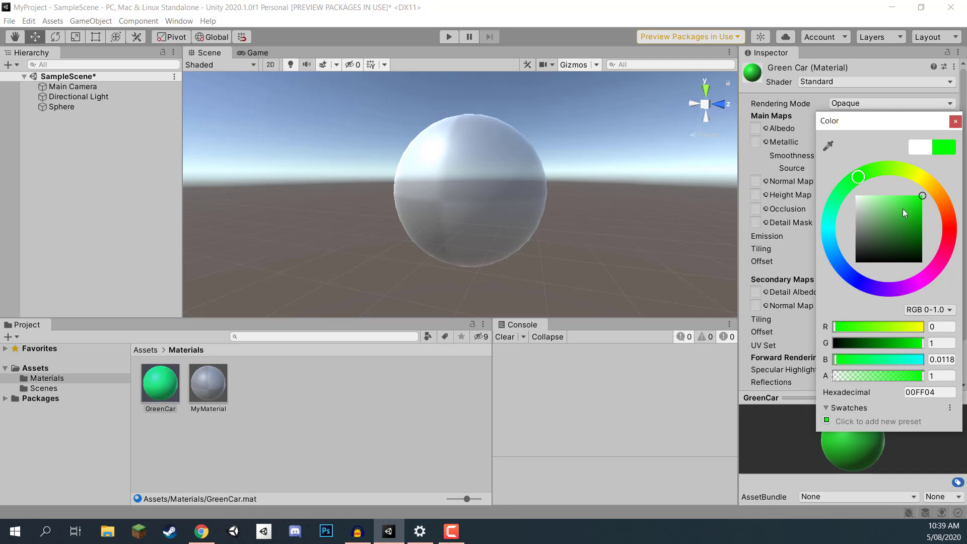
left_click(954, 121)
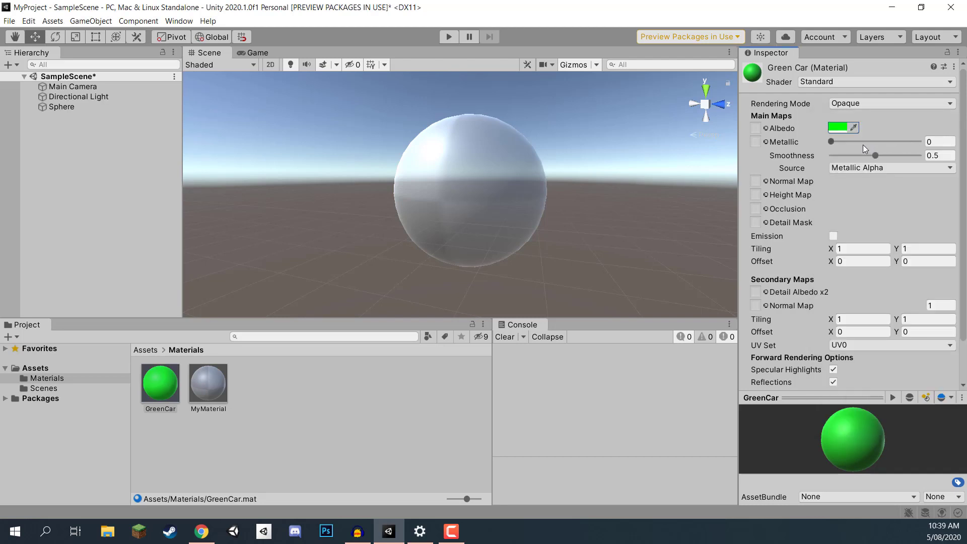
mouse_move(829, 142)
left_mouse_down()
mouse_move(917, 141)
mouse_move(919, 155)
left_mouse_up()
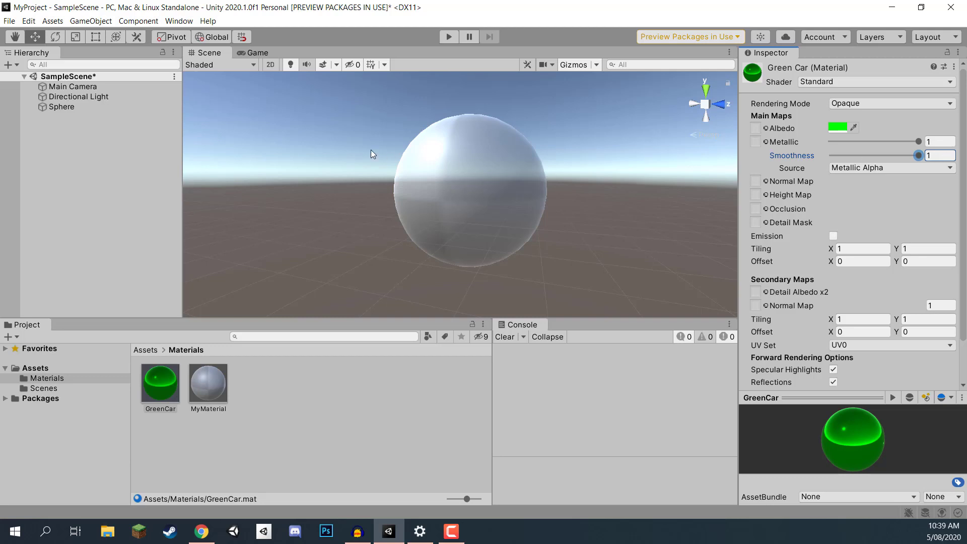
right_click_drag(371, 149, 404, 152)
Add a new 3D sphere and move it beside the first sphere.
left_click(87, 131)
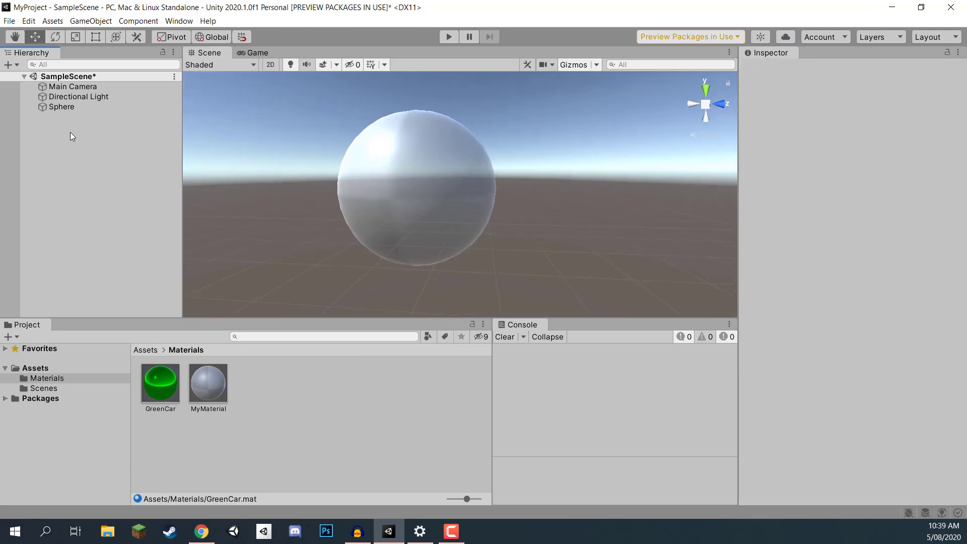
right_click(70, 135)
mouse_move(106, 262)
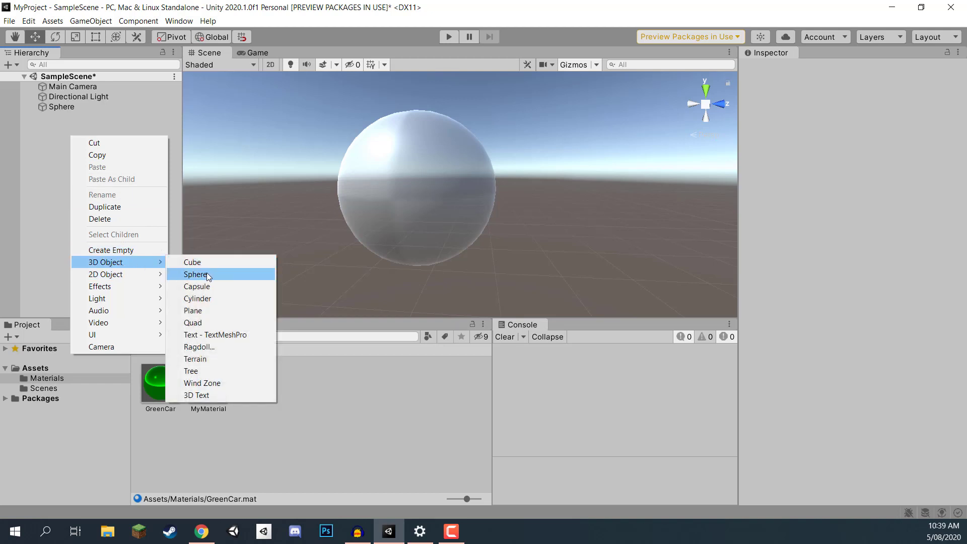
left_click(195, 274)
left_click_drag(469, 195, 621, 201)
scroll(621, 201, "down", 5)
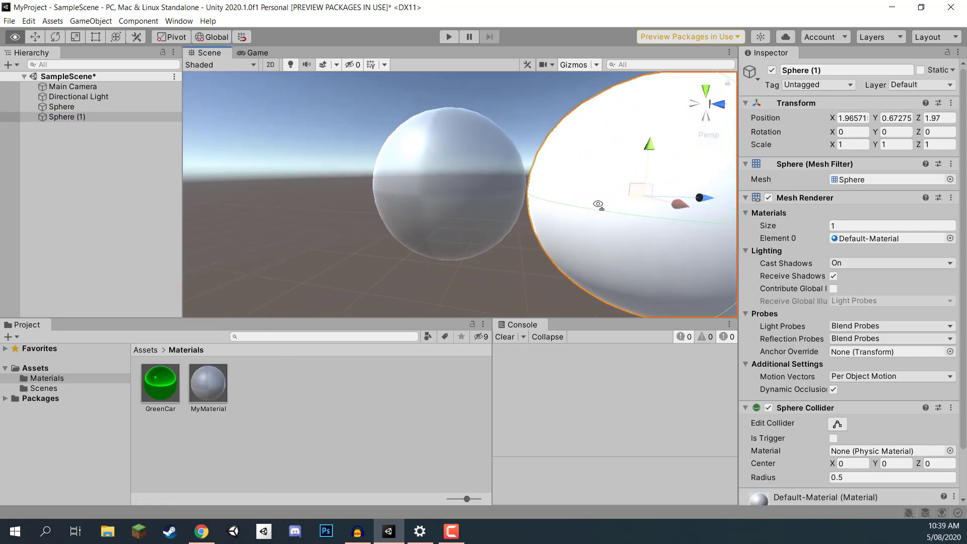
key("w")
left_click_drag(475, 216, 566, 220)
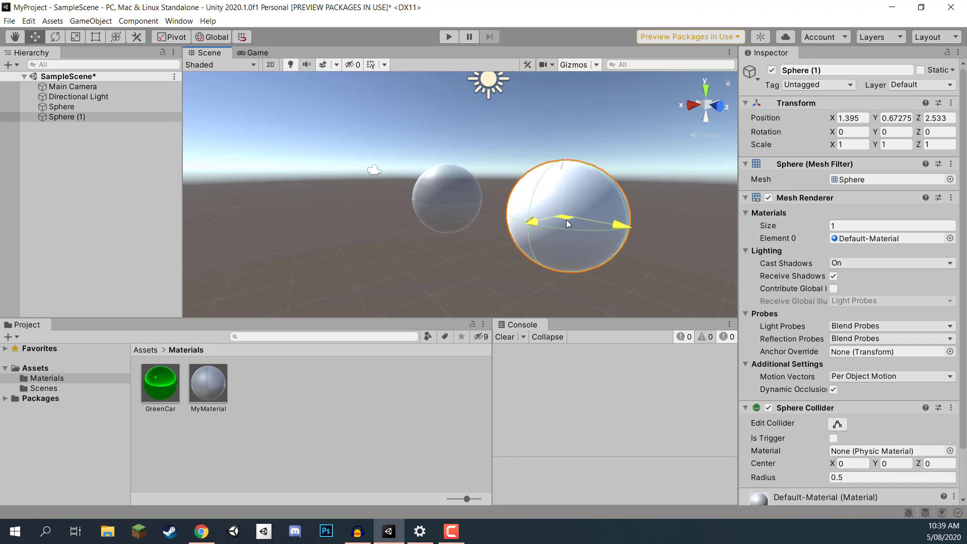
scroll(565, 220, "up", 4)
Apply the GreenCar material to the new sphere, then view both spheres.
mouse_move(529, 189)
right_mouse_down()
mouse_move(624, 172)
mouse_move(597, 171)
right_mouse_up()
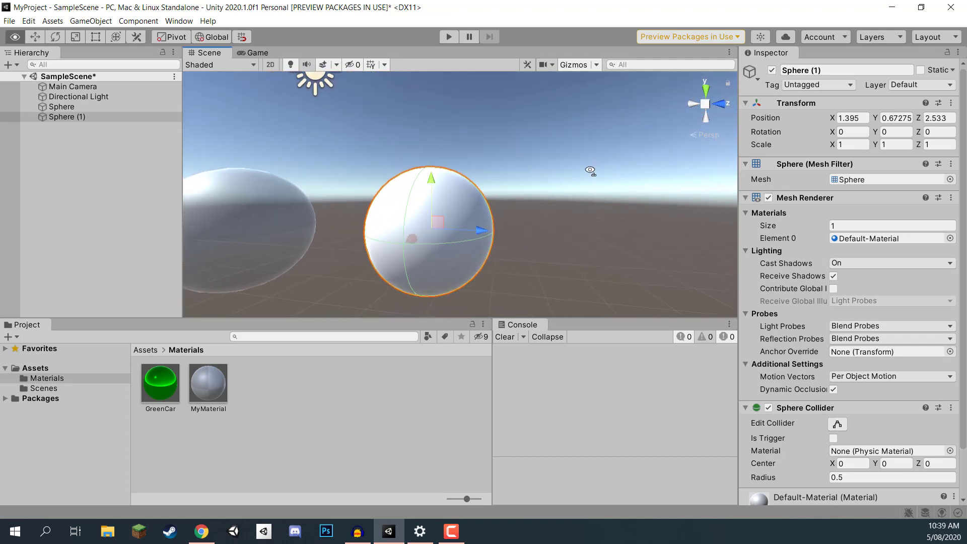
left_click_drag(160, 382, 403, 286)
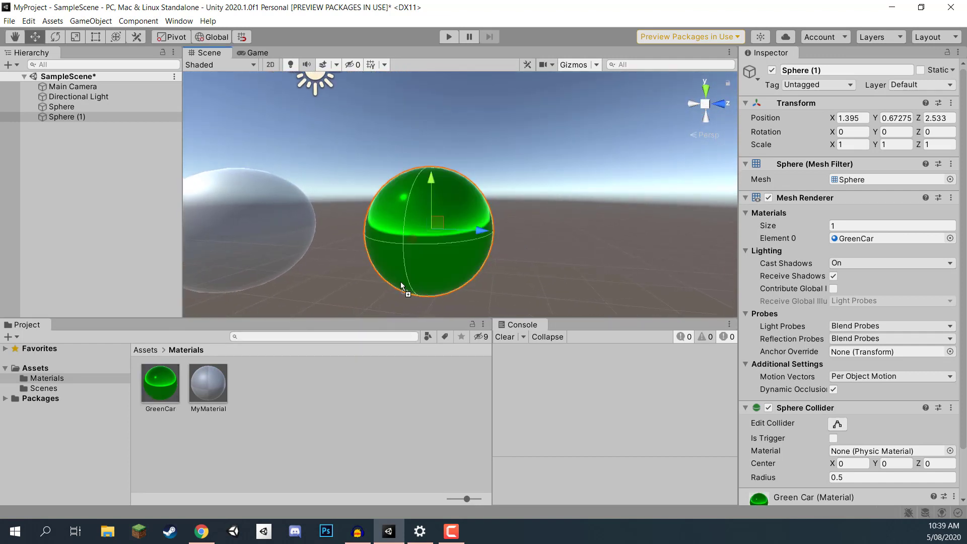
left_click(348, 397)
mouse_move(467, 230)
right_mouse_down()
mouse_move(332, 180)
mouse_move(400, 258)
right_mouse_up()
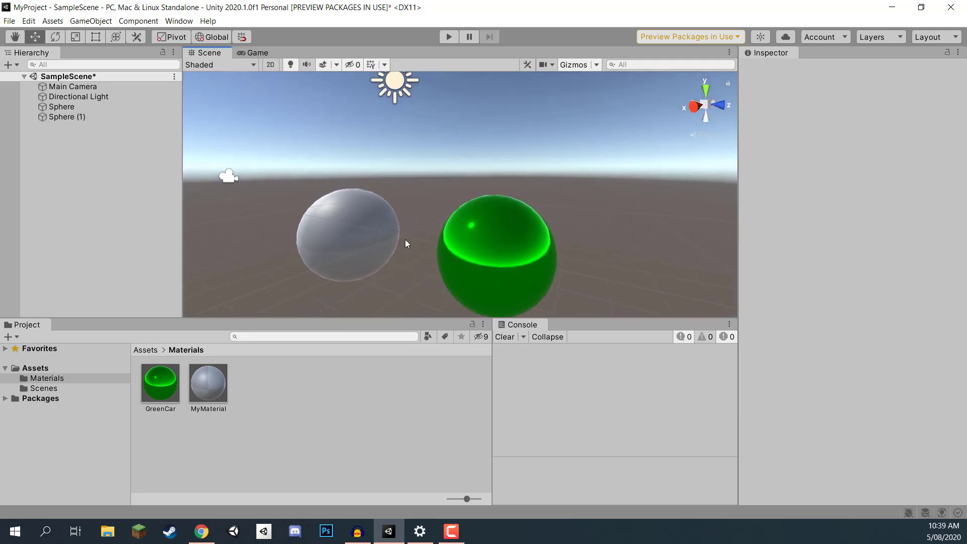